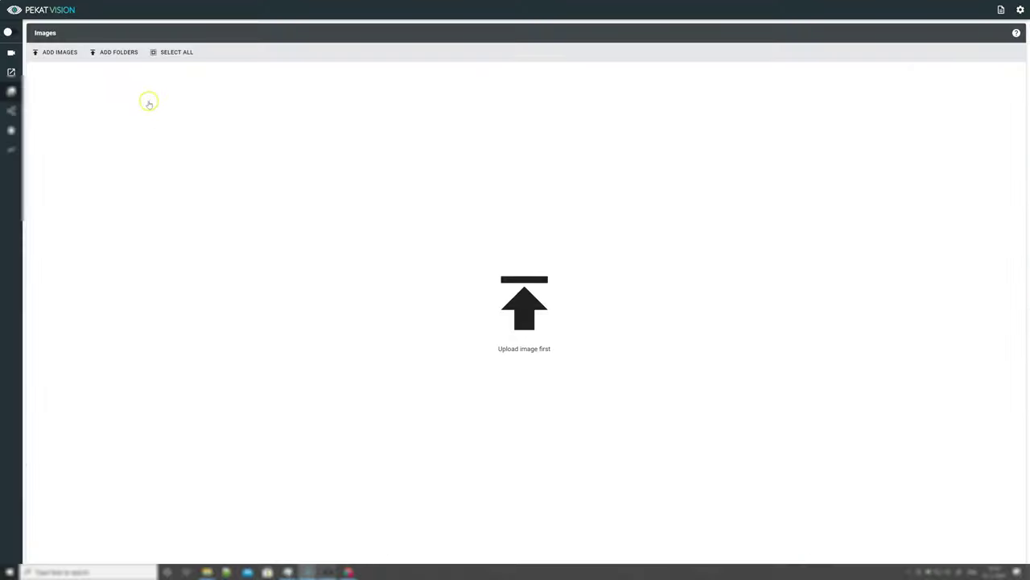
- Import the cable_imgs folder from Downloads as the project's image set
left_click(114, 53)
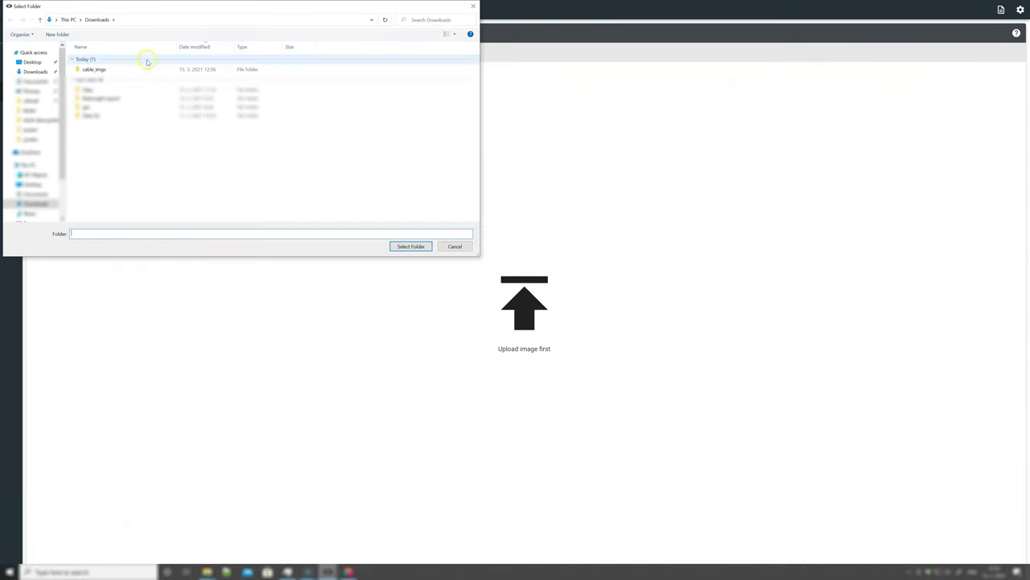
left_click(104, 70)
double_click(104, 70)
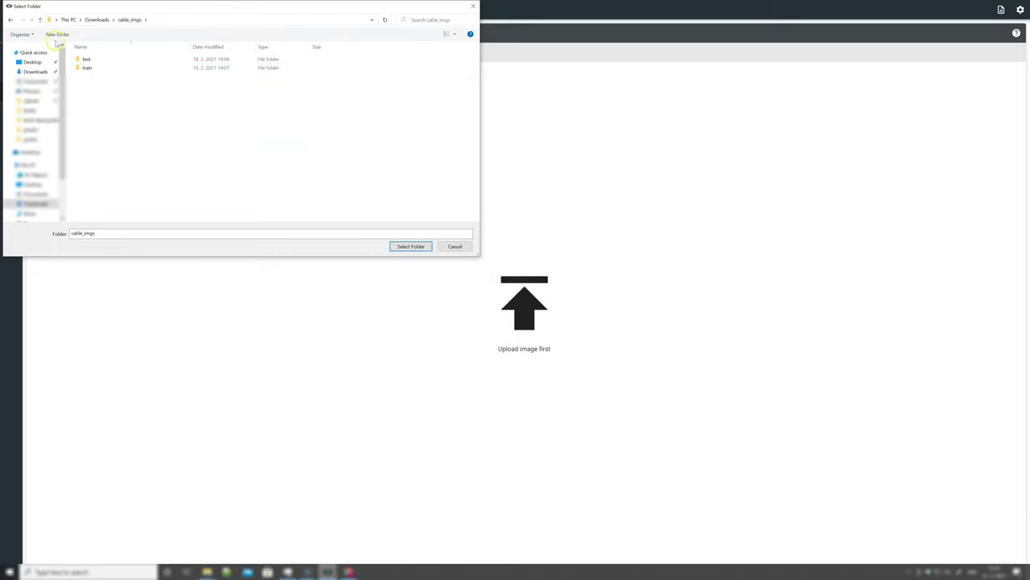
left_click(8, 20)
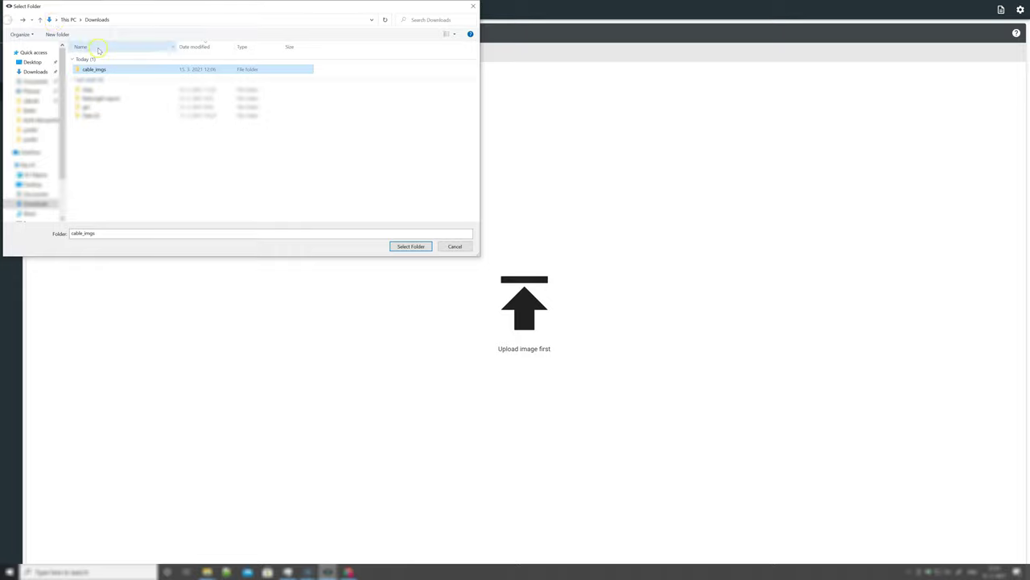
left_click(416, 249)
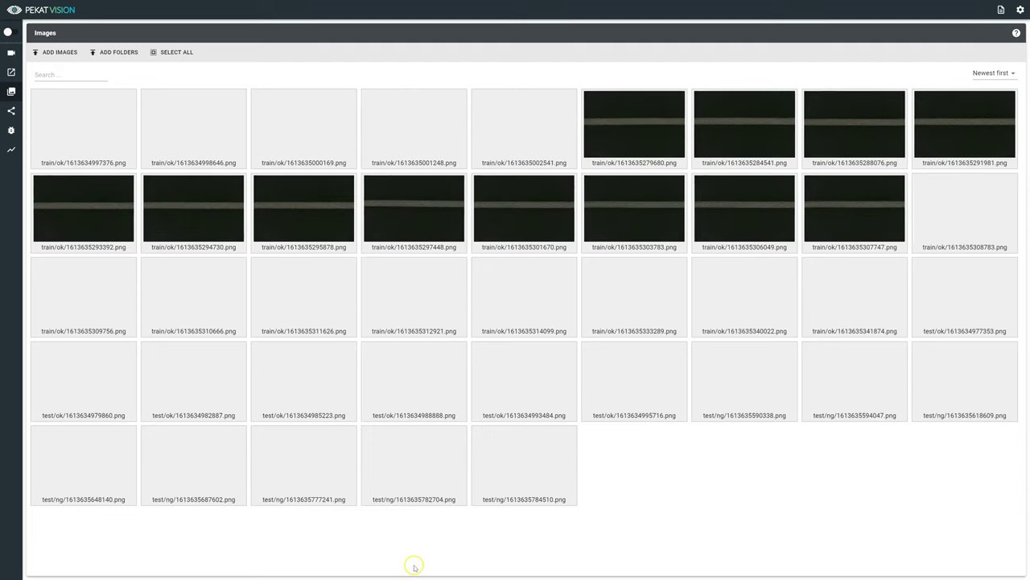
- Add a Preprocess module to the module flow and save the flow
left_click(11, 110)
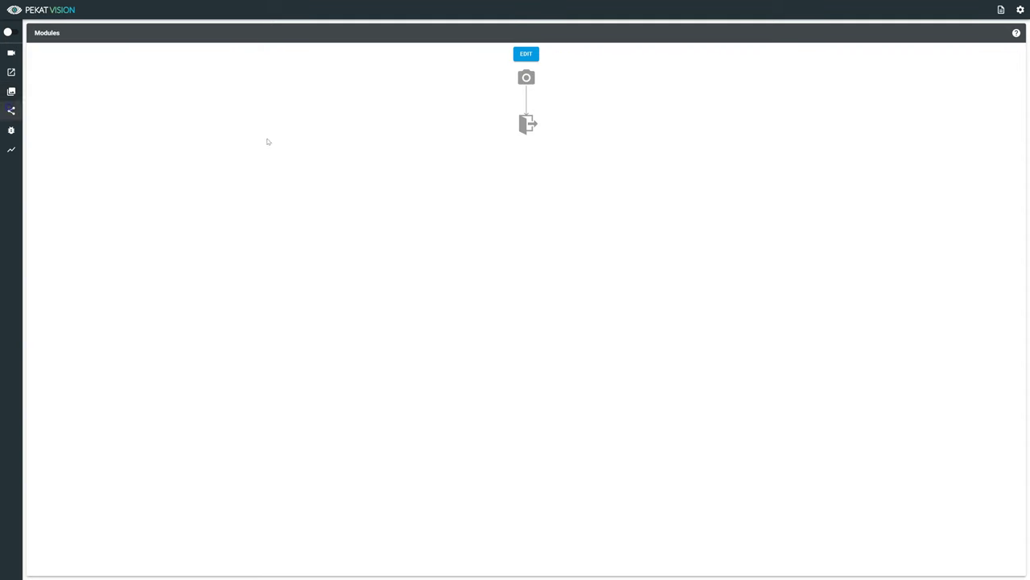
left_click(526, 54)
left_click(526, 105)
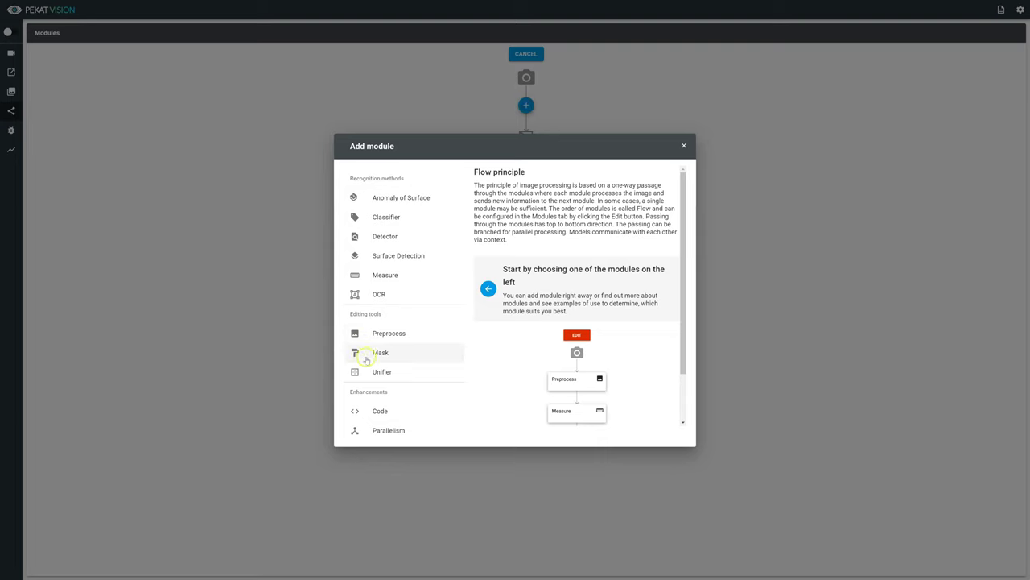
left_click(451, 330)
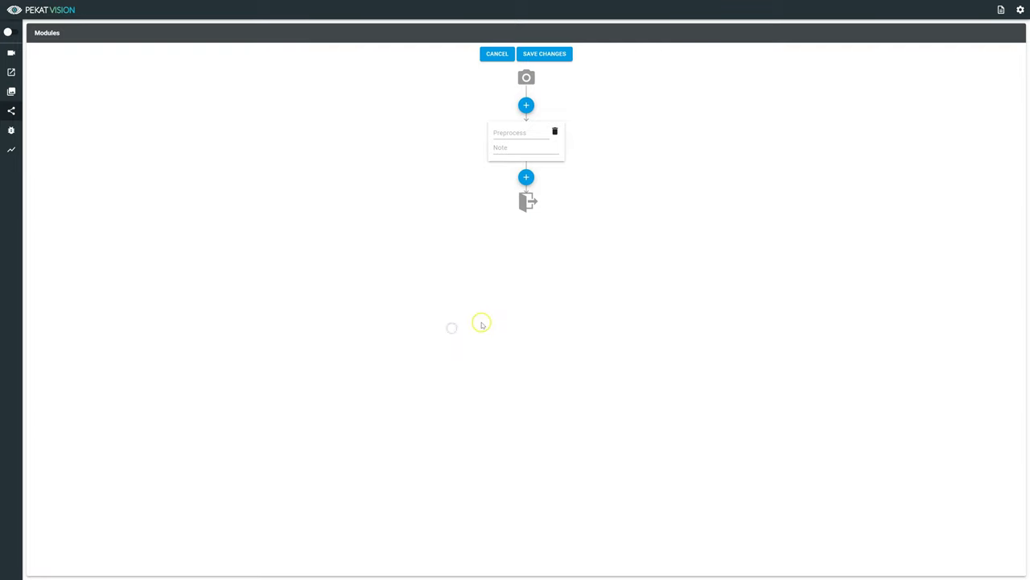
left_click(560, 54)
- Add a Cut function to Preprocess, trimming 258 px top and 255 px bottom
left_click(532, 117)
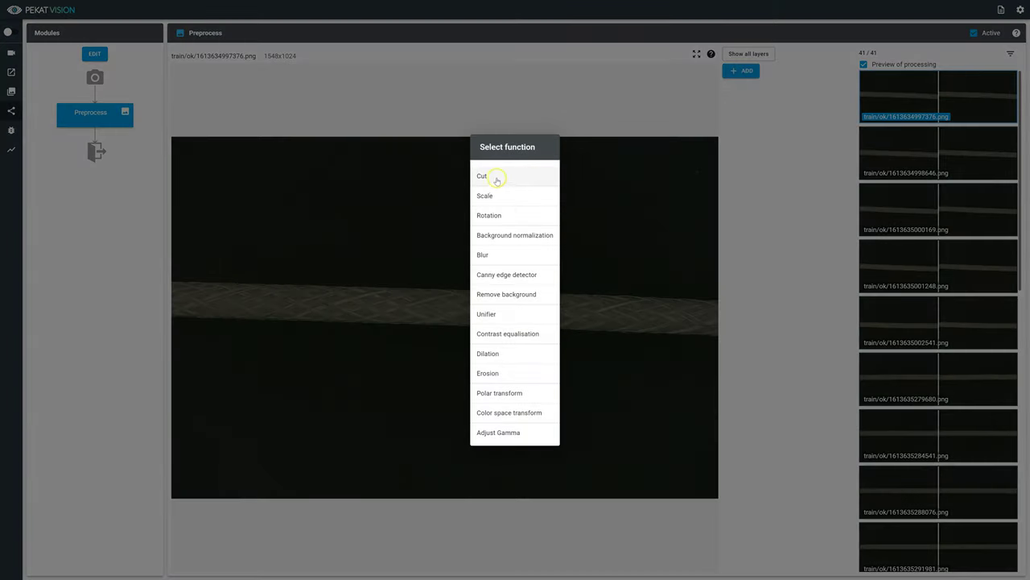
left_click(497, 179)
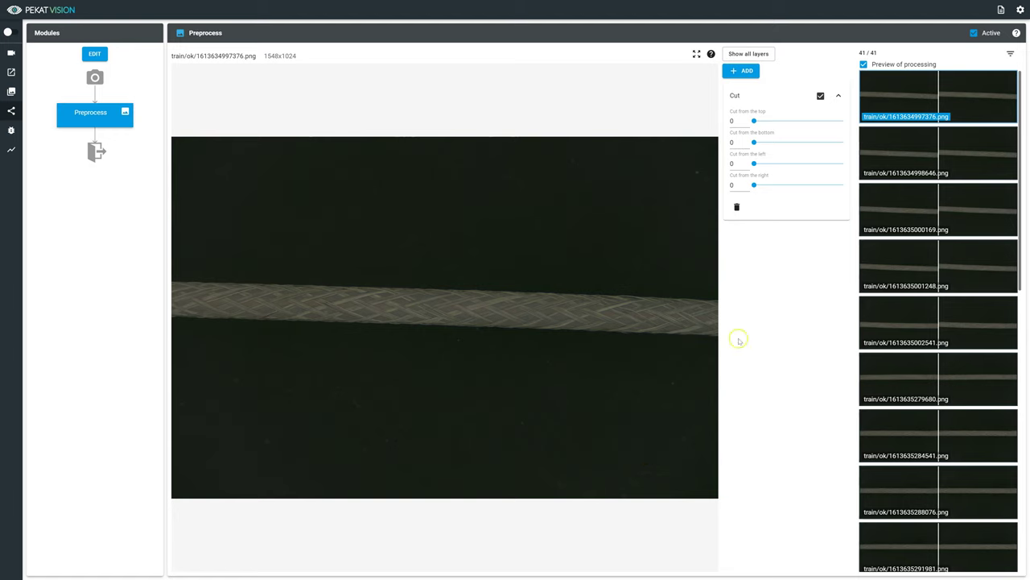
left_click(754, 121)
left_click_drag(755, 123, 784, 150)
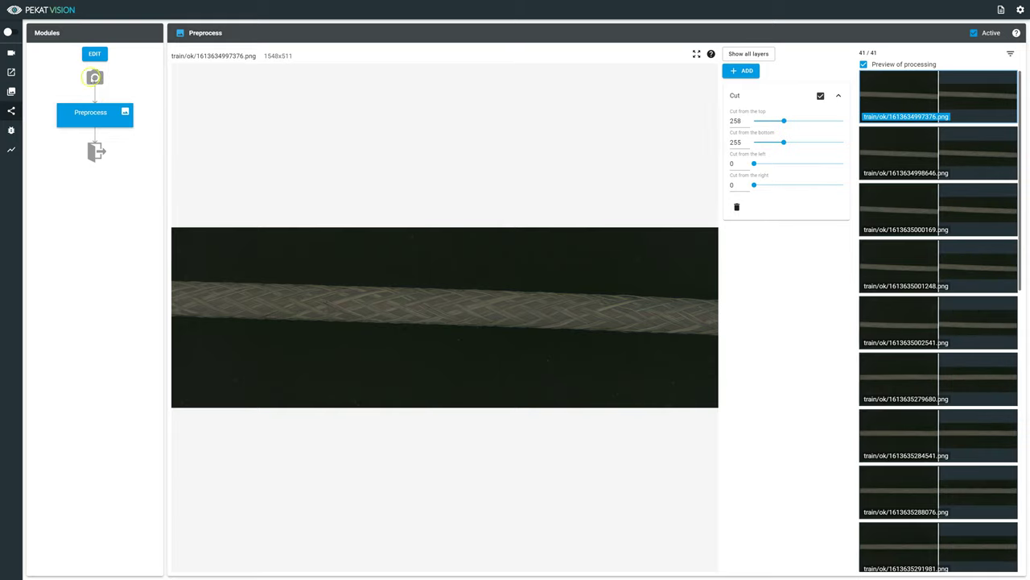
- Add an Anomaly of Surface module after Preprocess and save the flow
left_click(94, 54)
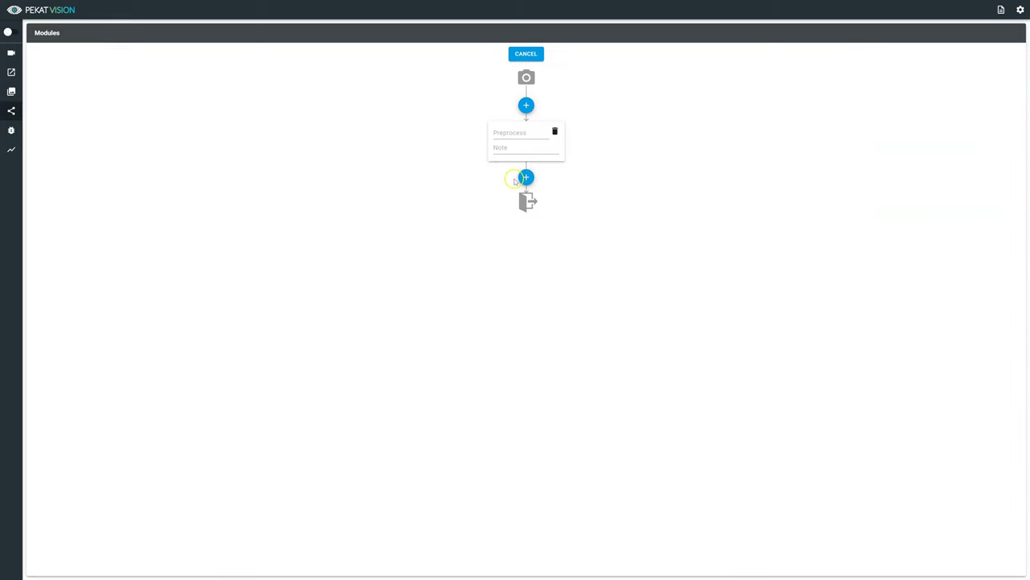
left_click(525, 178)
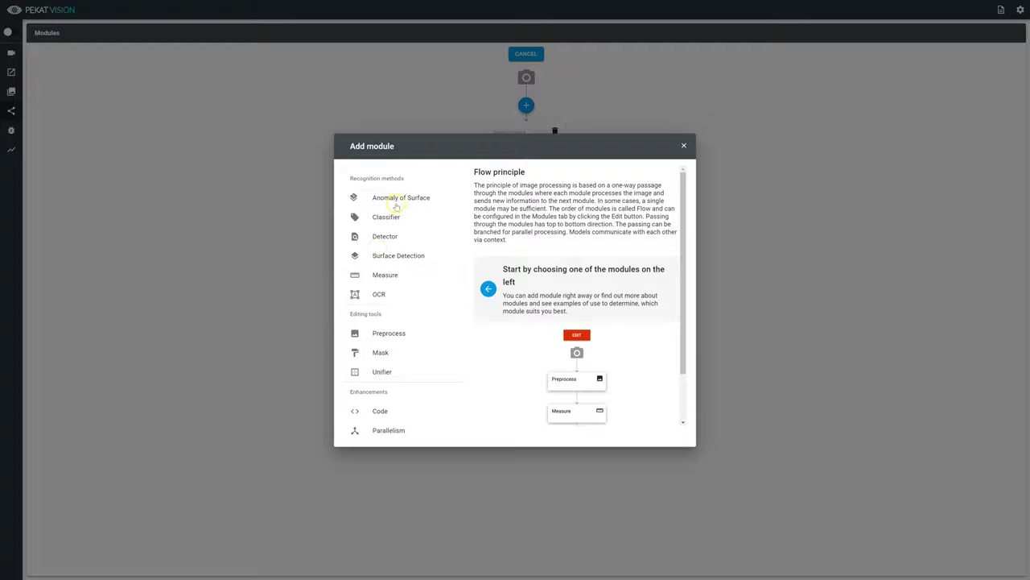
left_click(396, 203)
left_click(444, 199)
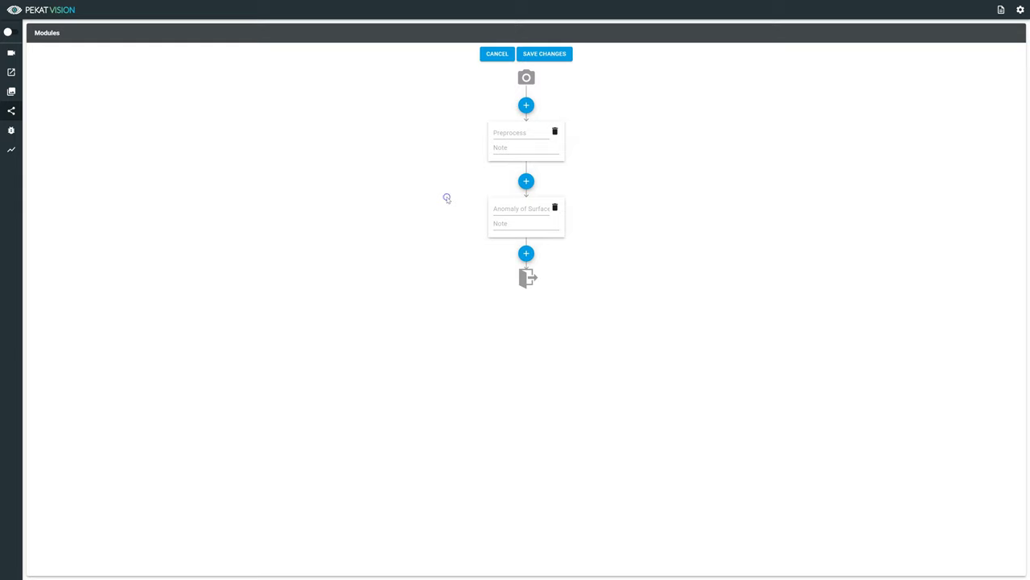
left_click(544, 54)
- Label the 26 train/ok images OK by the file-name prefix 'train/ok'
left_click(531, 164)
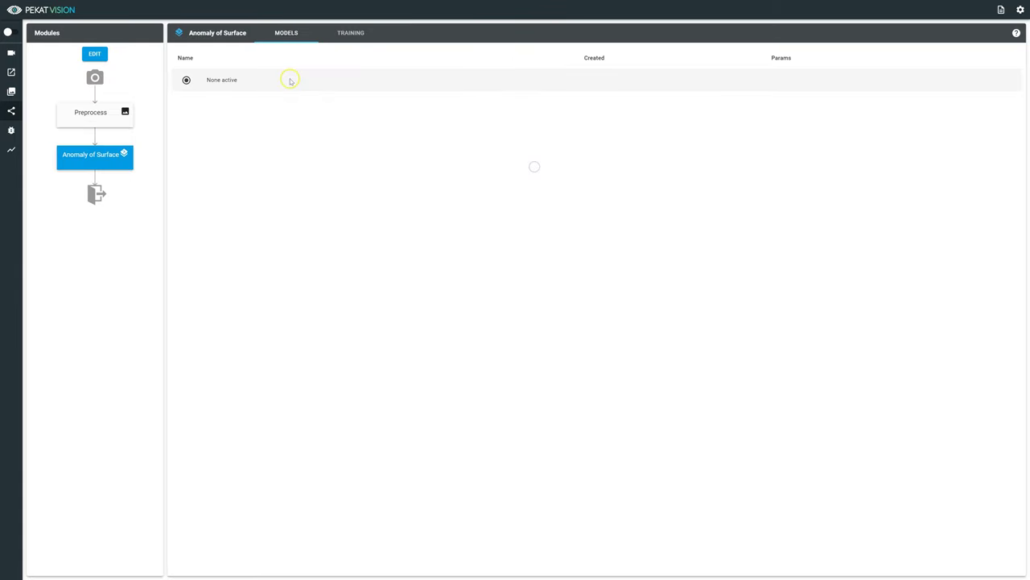
left_click(342, 34)
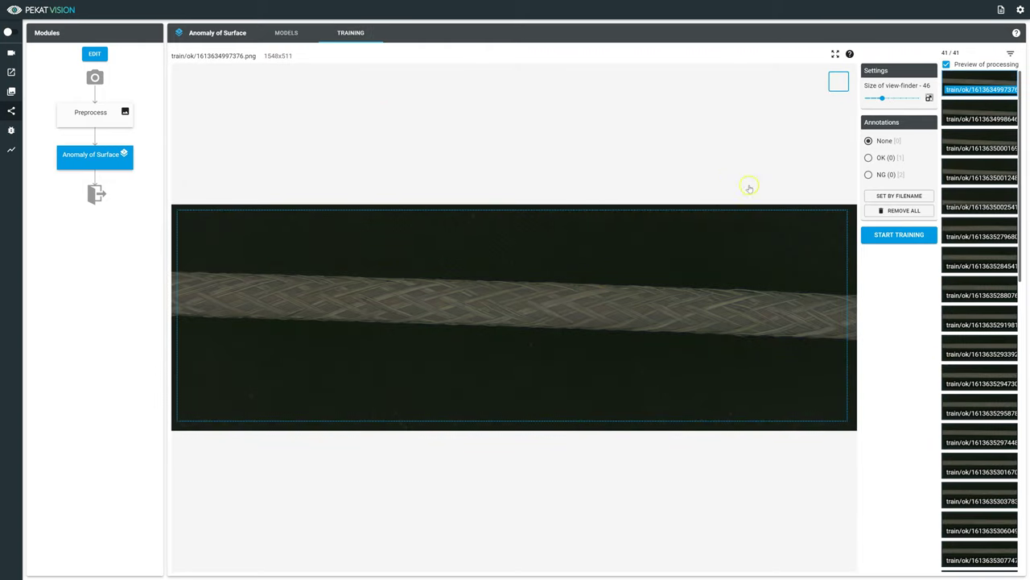
left_click(881, 235)
left_click(868, 157)
left_click(894, 196)
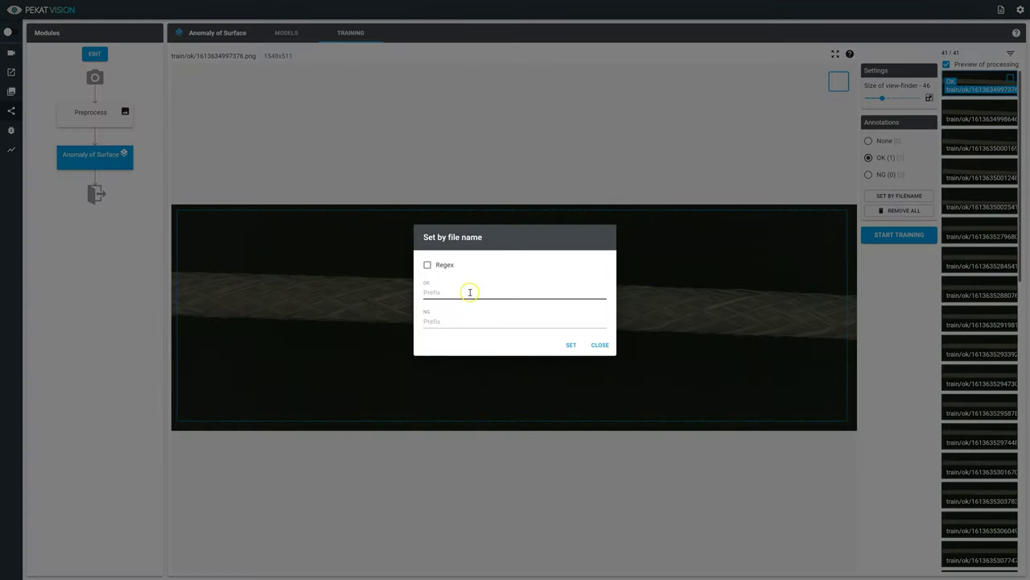
left_click(466, 292)
type("train/ok")
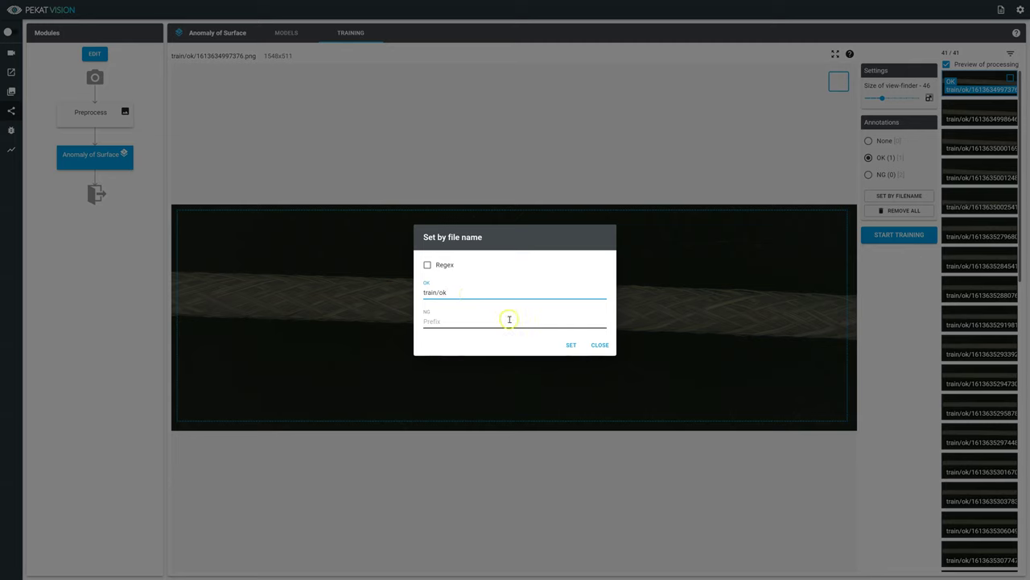
left_click(569, 345)
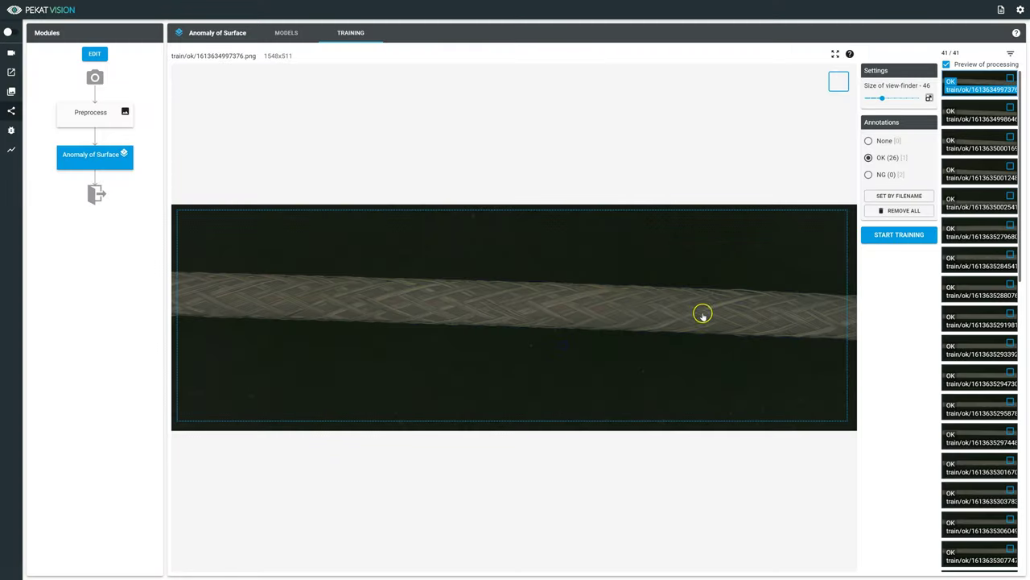
left_click(877, 235)
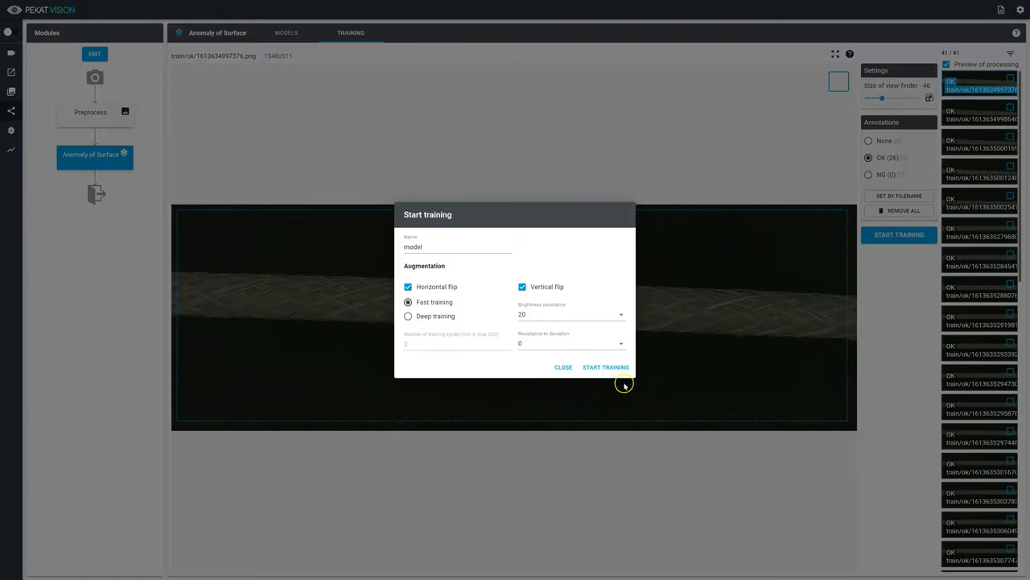
- Start training the Anomaly of Surface model under the default name 'model'
left_click(617, 367)
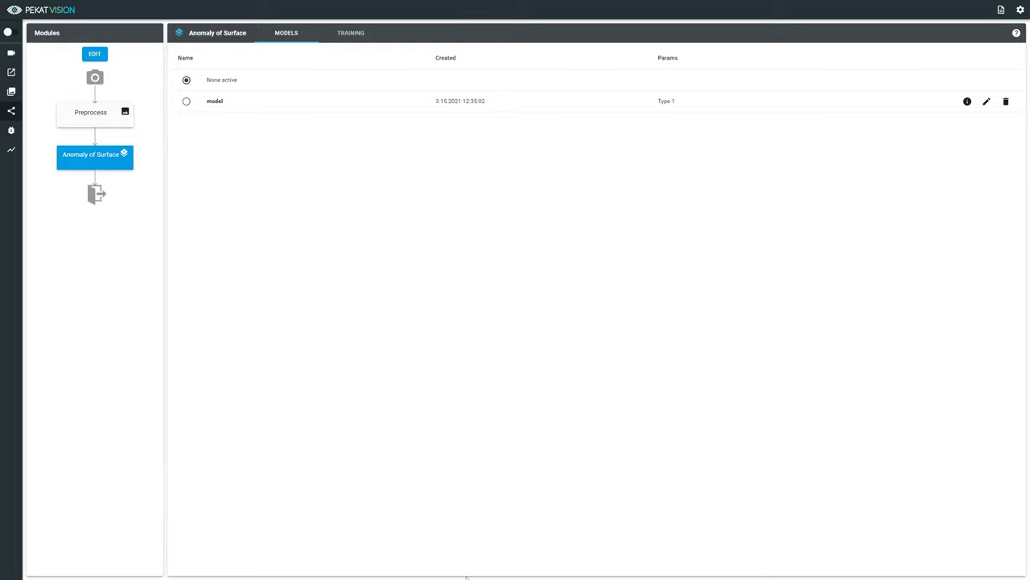
- Run auto sensitivity with 'test/ok' images labelled OK and 'test/ng' images labelled NG
left_click(722, 103)
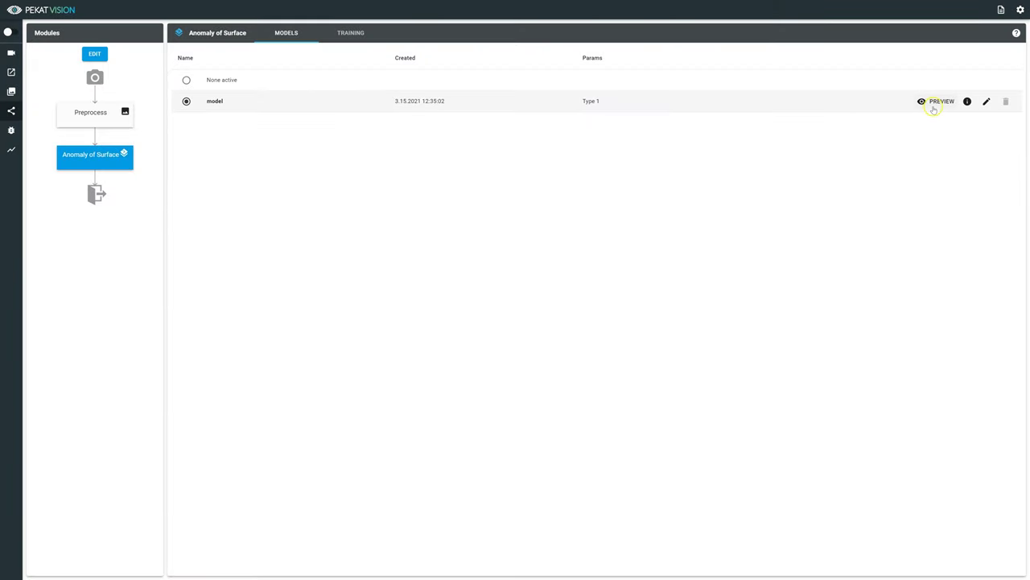
left_click(940, 102)
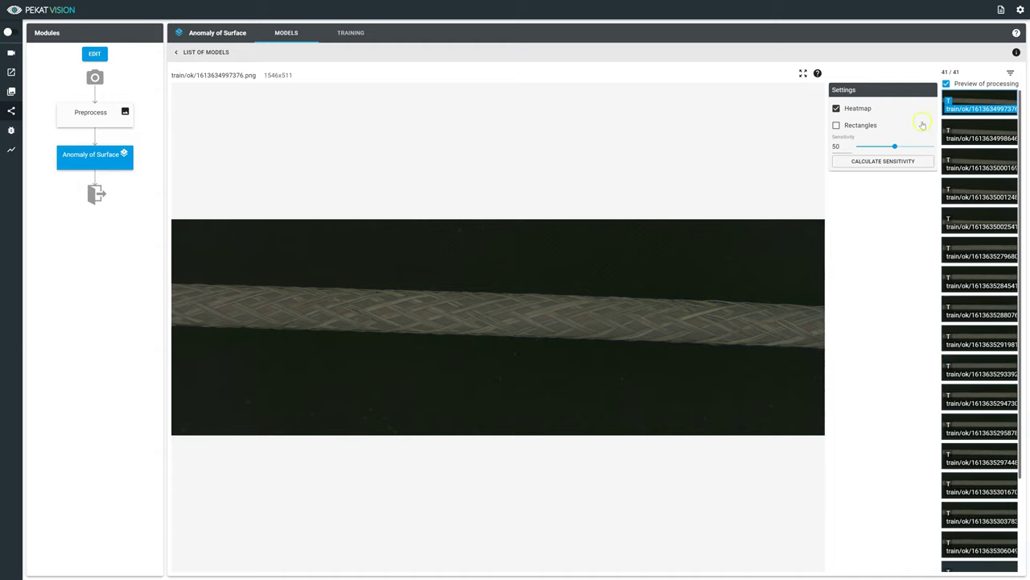
left_click(883, 161)
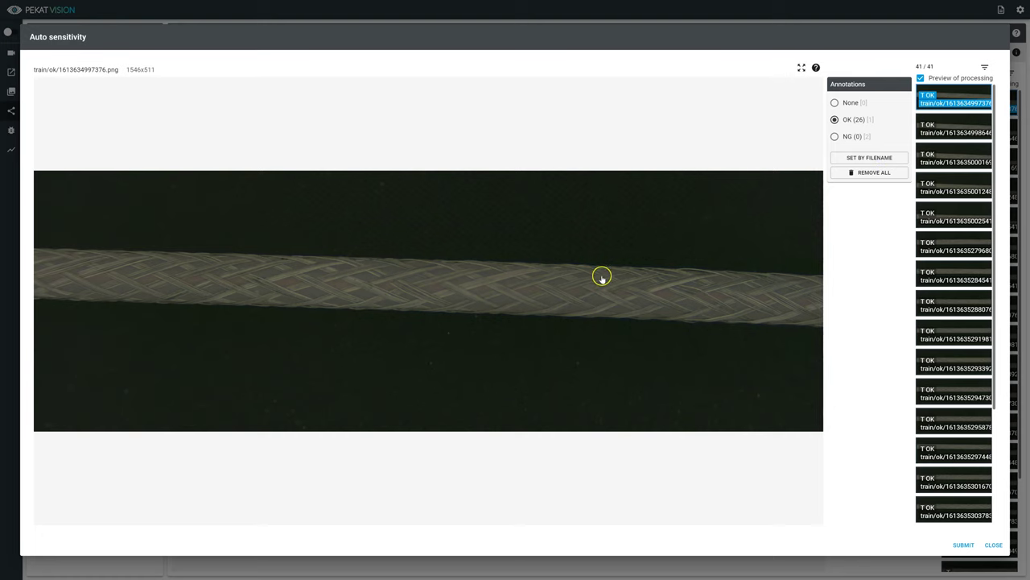
left_click(849, 159)
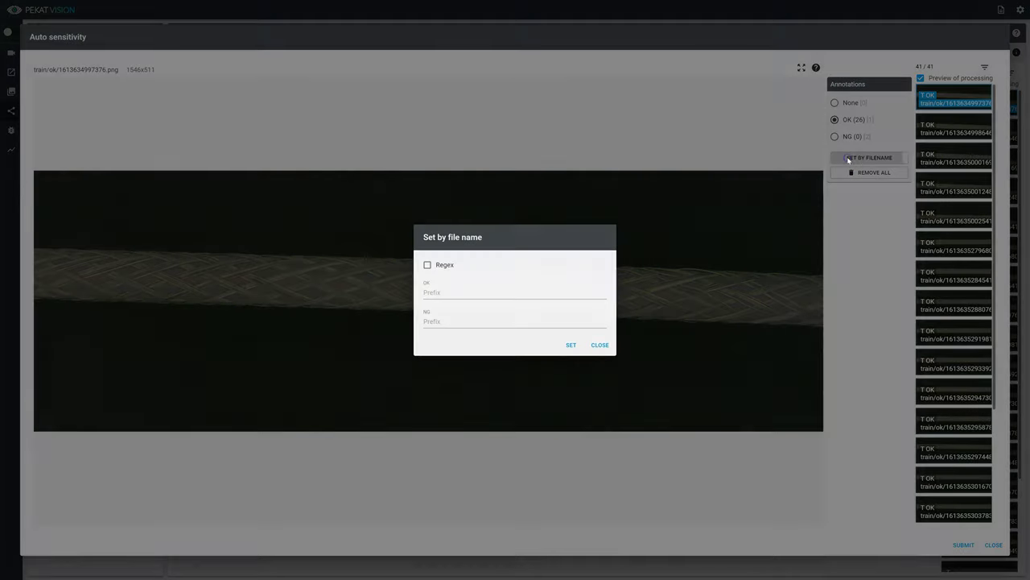
left_click(495, 293)
type("test/ok")
key("Tab")
type("test/")
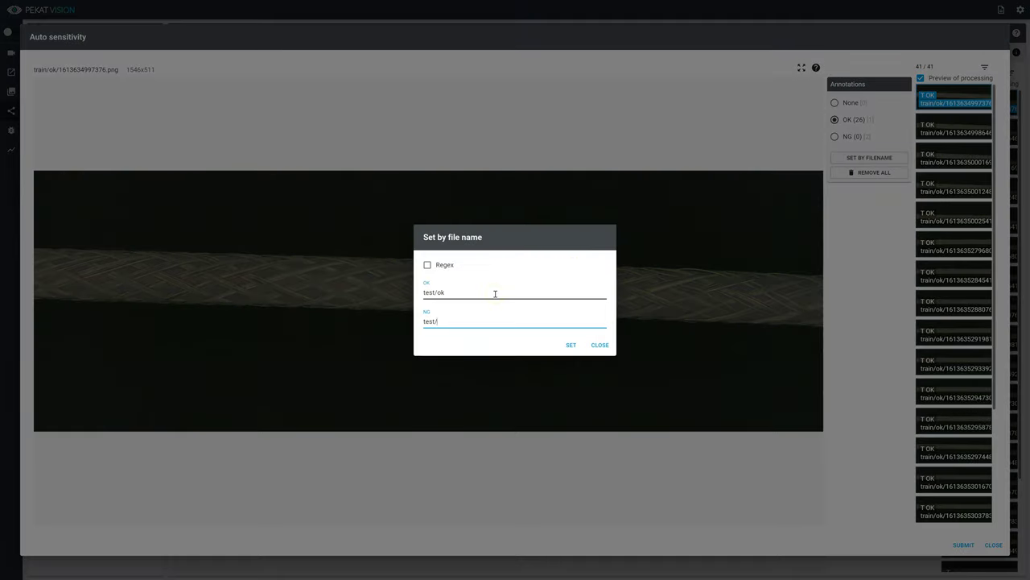
type("ng")
left_click(566, 348)
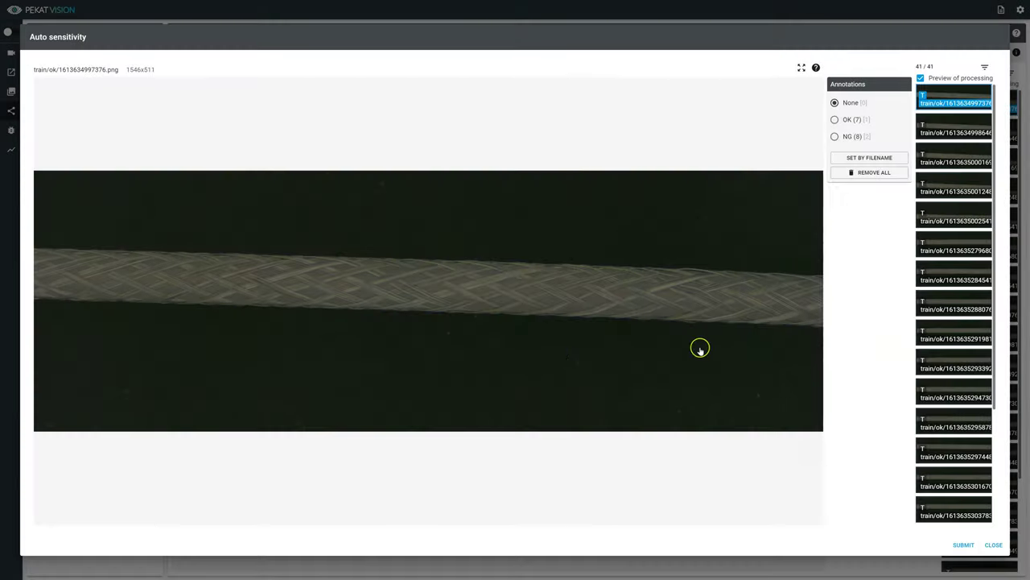
left_click(961, 545)
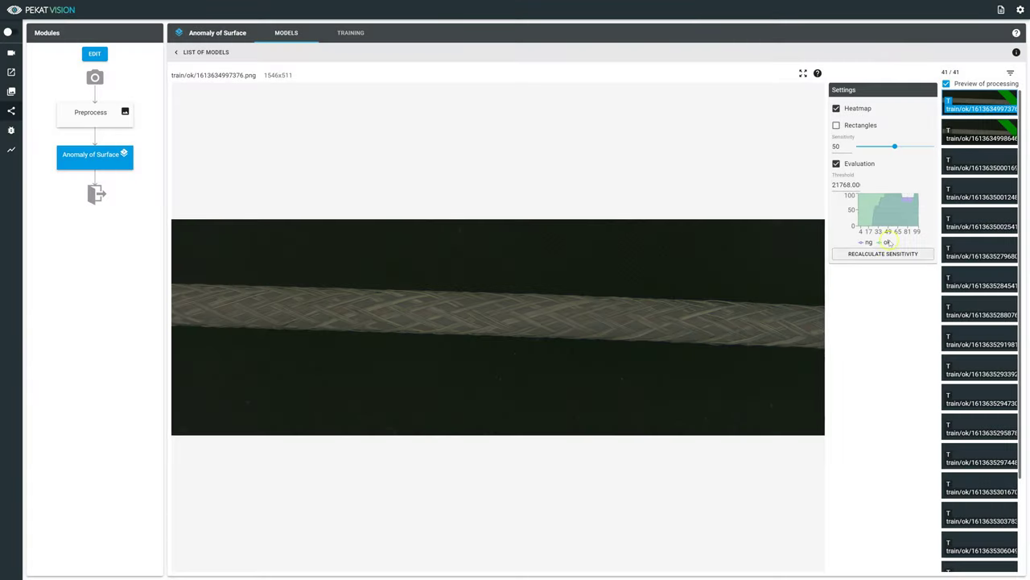
- Apply the recalculated sensitivity of 53, giving an evaluation threshold of 56436
left_click(892, 200)
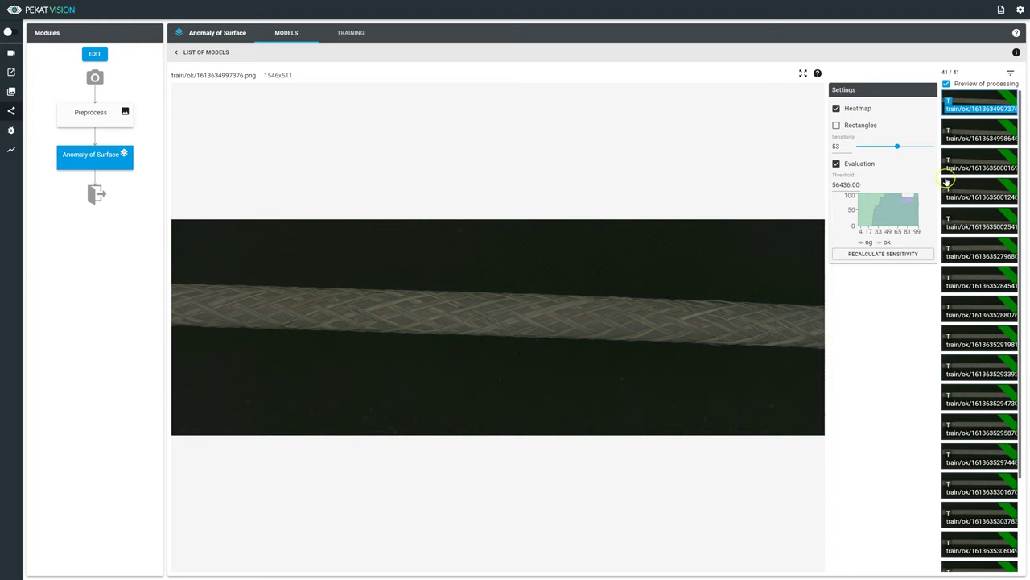
- Filter the image list by the search term 'test' to show the 15 test images
left_click(1011, 73)
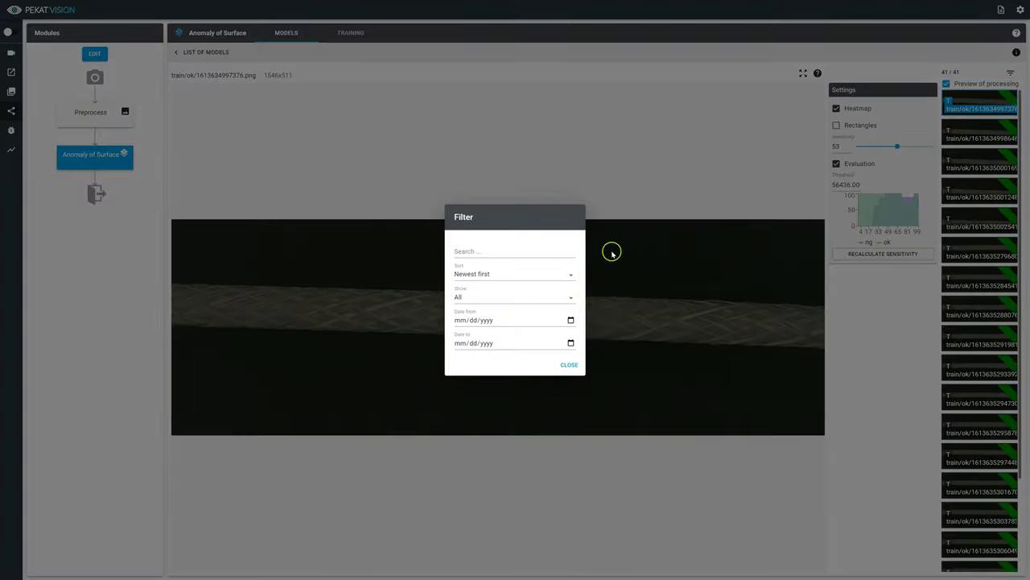
left_click(531, 254)
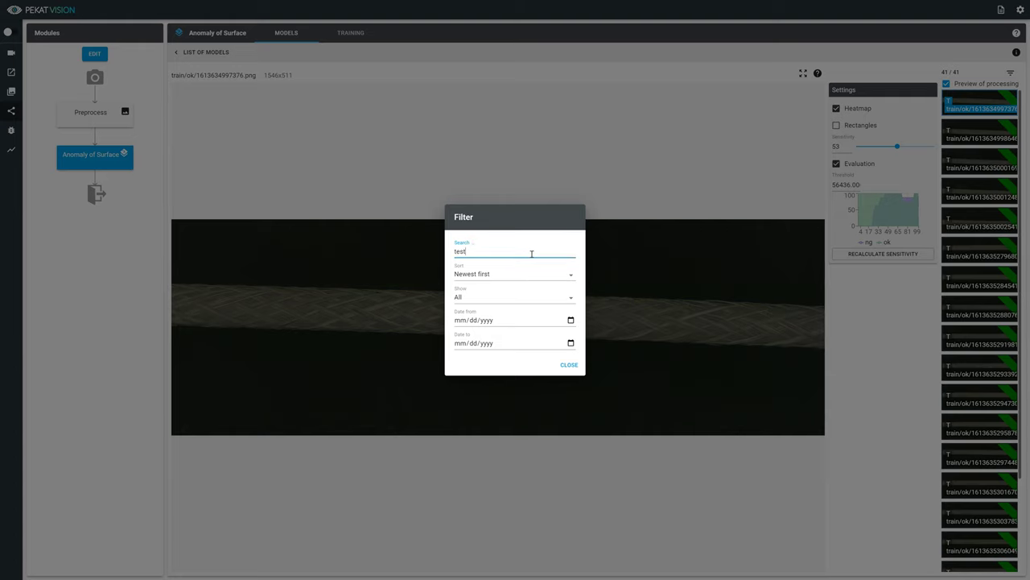
left_click(517, 242)
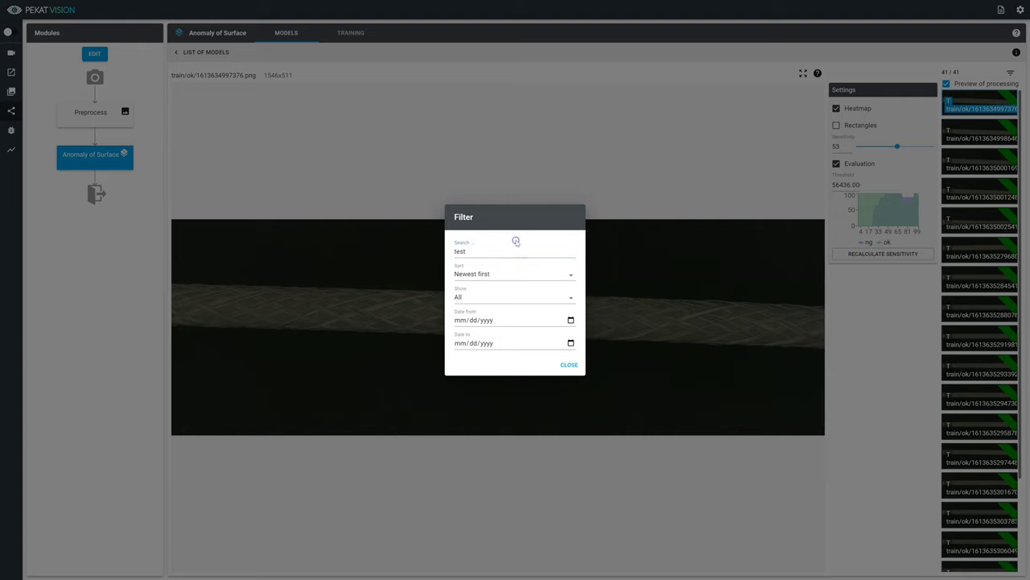
left_click(569, 366)
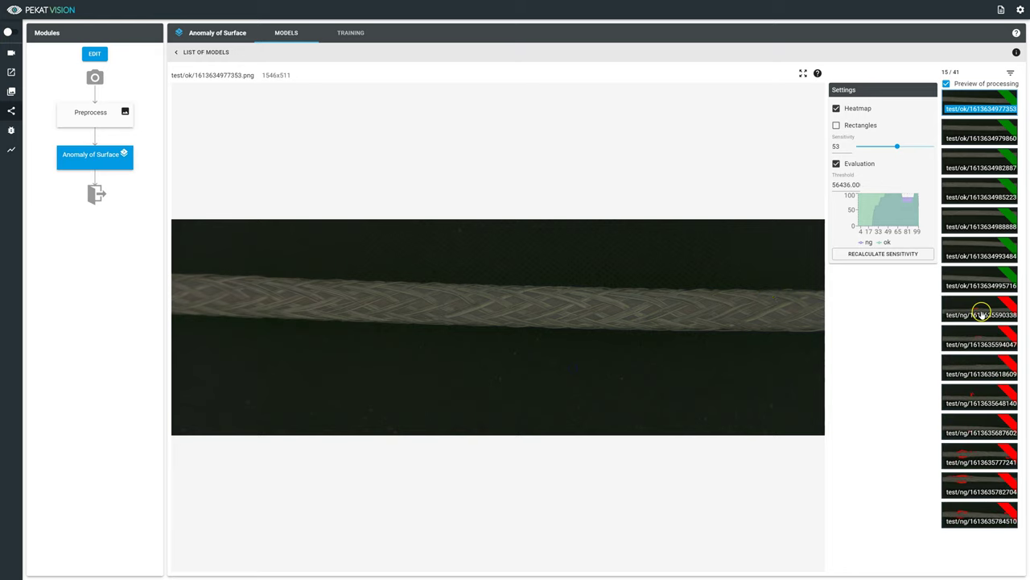
- Preview two good test images and four defective ones with their anomaly heatmaps
left_click(976, 246)
left_click(975, 274)
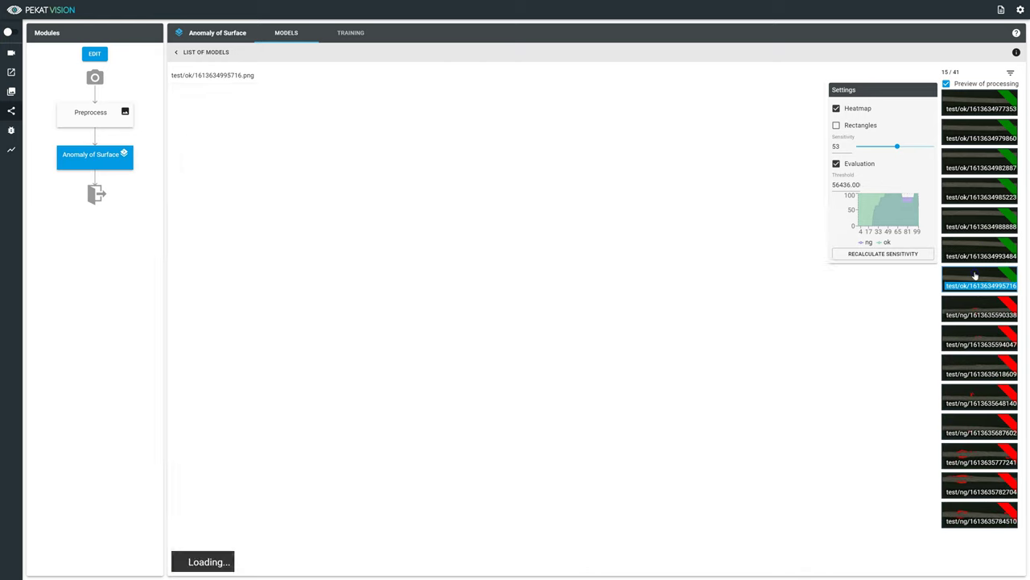
left_click(977, 336)
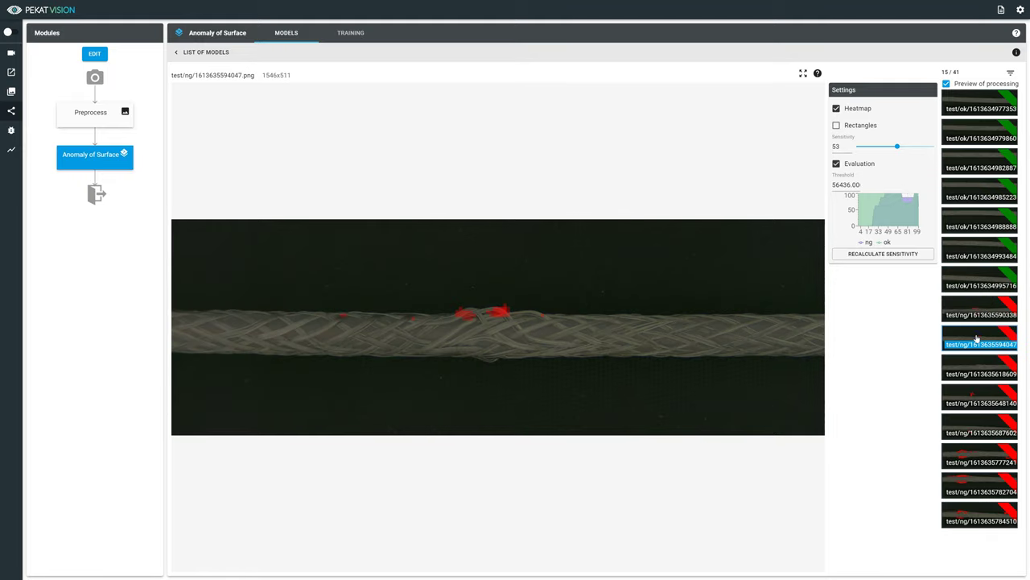
left_click(968, 398)
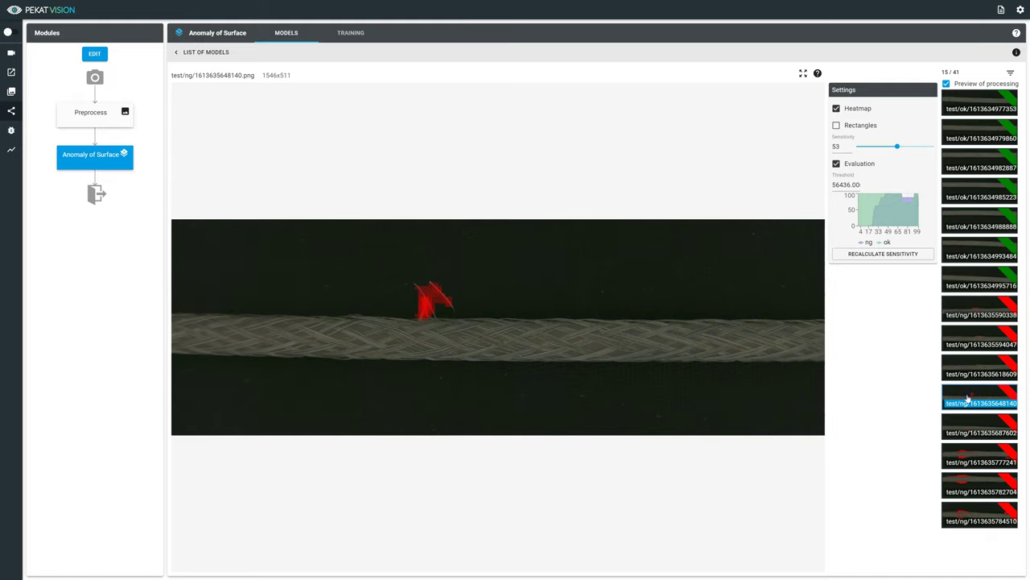
left_click(965, 459)
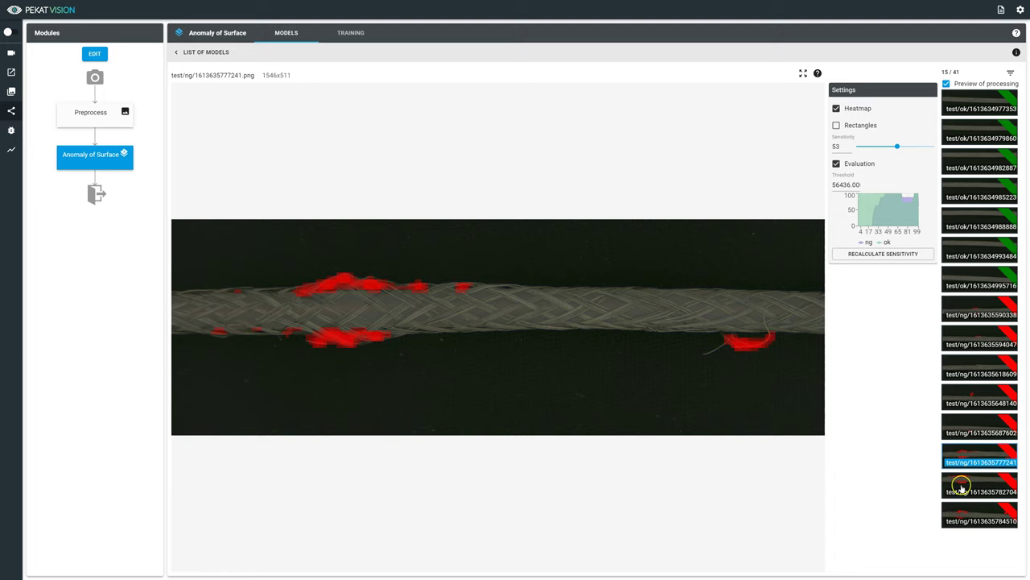
left_click(962, 486)
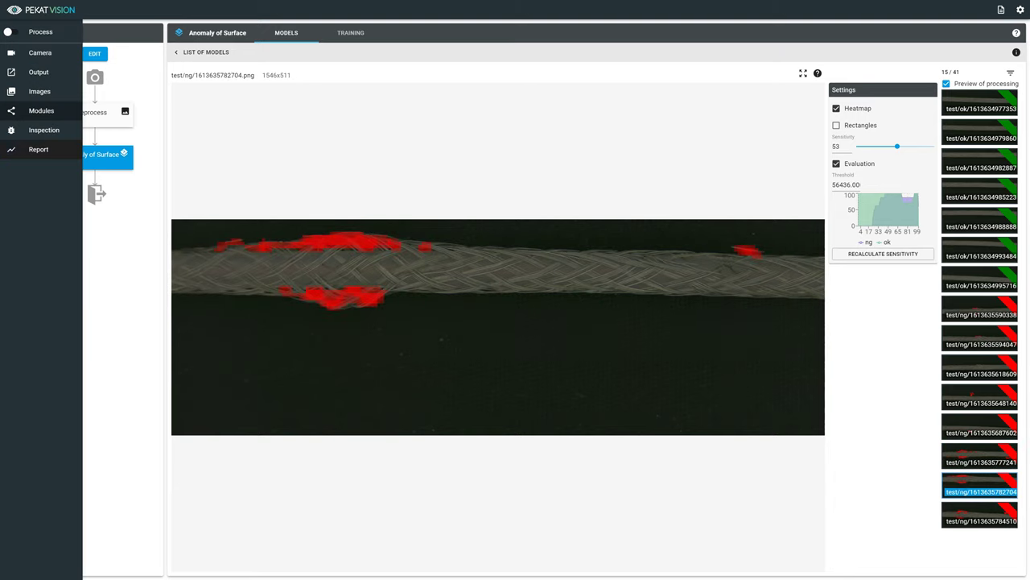
- On the Report page, label images OK by prefix 'test/ok' and NG by 'test/ng'
left_click(11, 152)
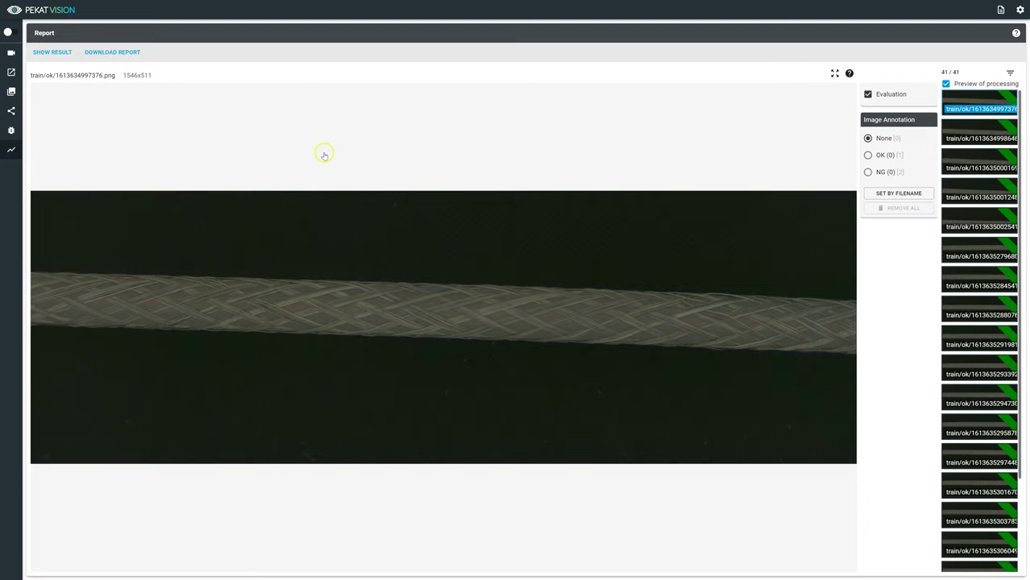
left_click(883, 193)
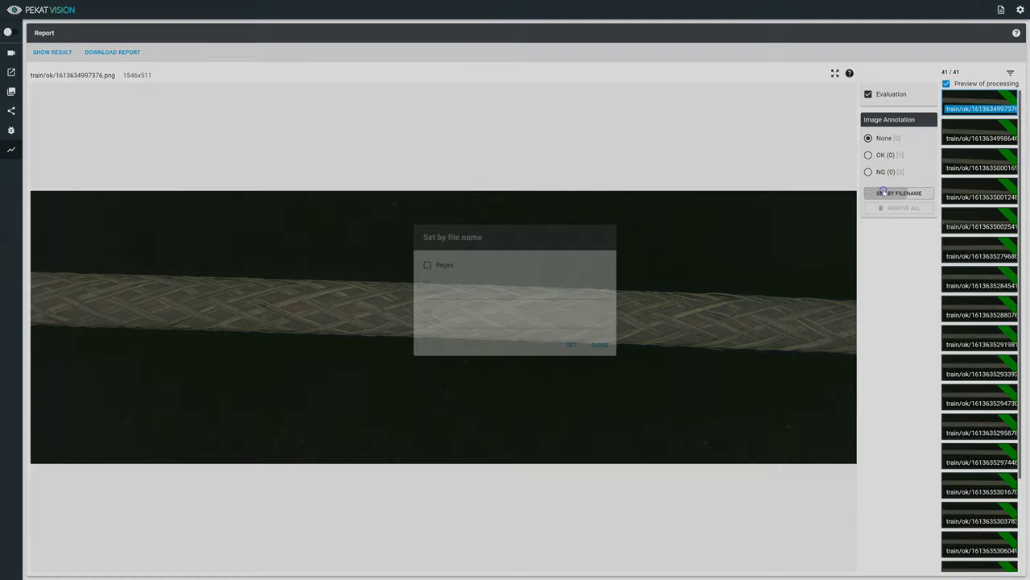
left_click(472, 291)
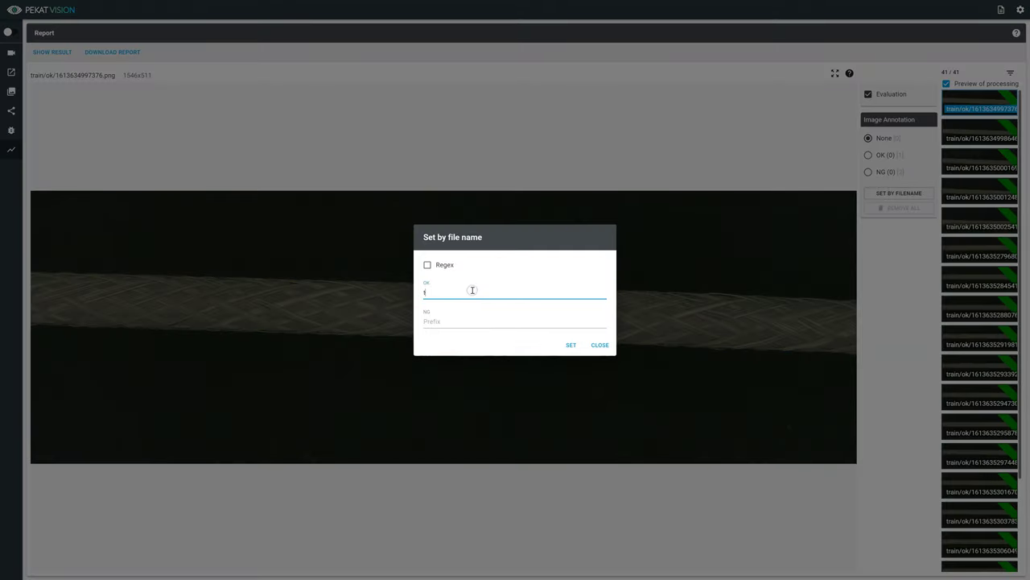
type("test/ok")
key("Tab")
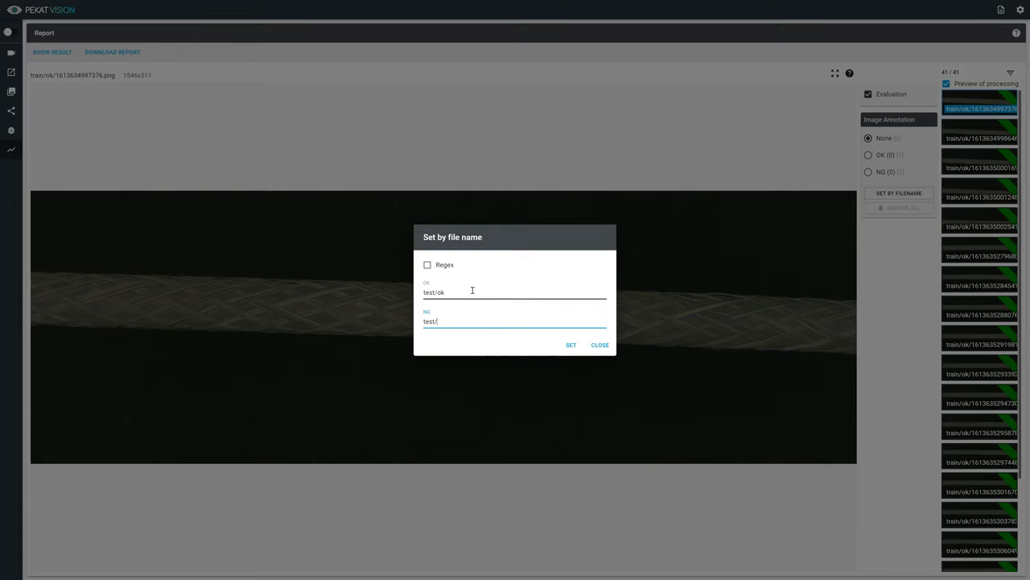
type("test/ng")
left_click(566, 345)
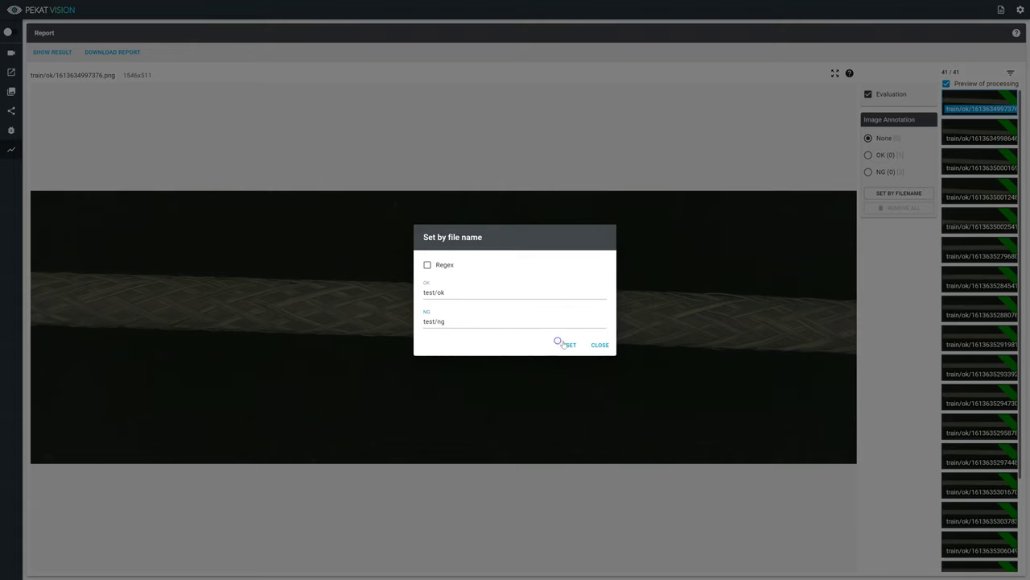
- Show the result statistics, with recall and precision of 1.00, then close them
left_click(52, 52)
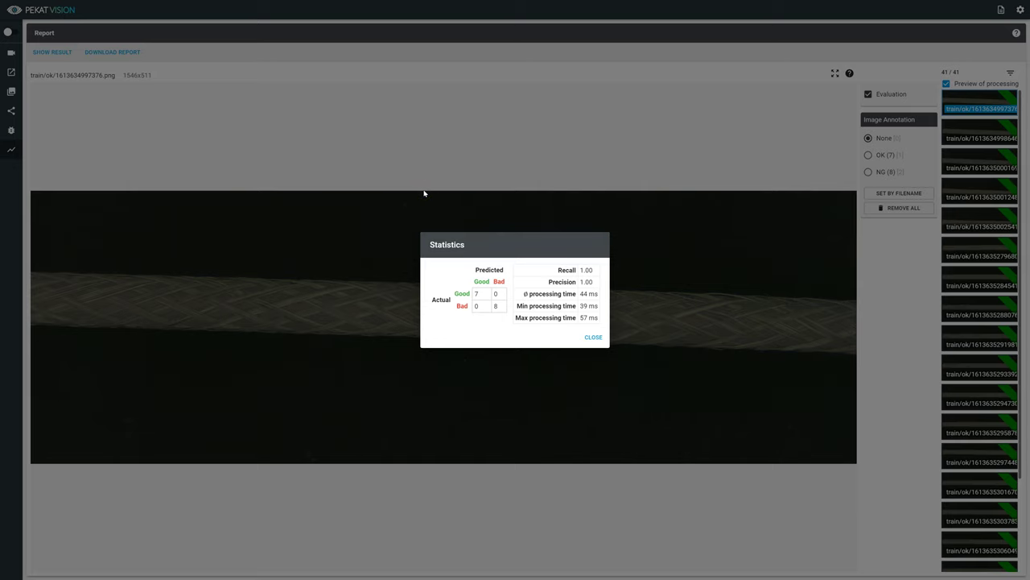
left_click(592, 336)
- Download the HTML report and save it as report.html in Downloads
left_click(141, 55)
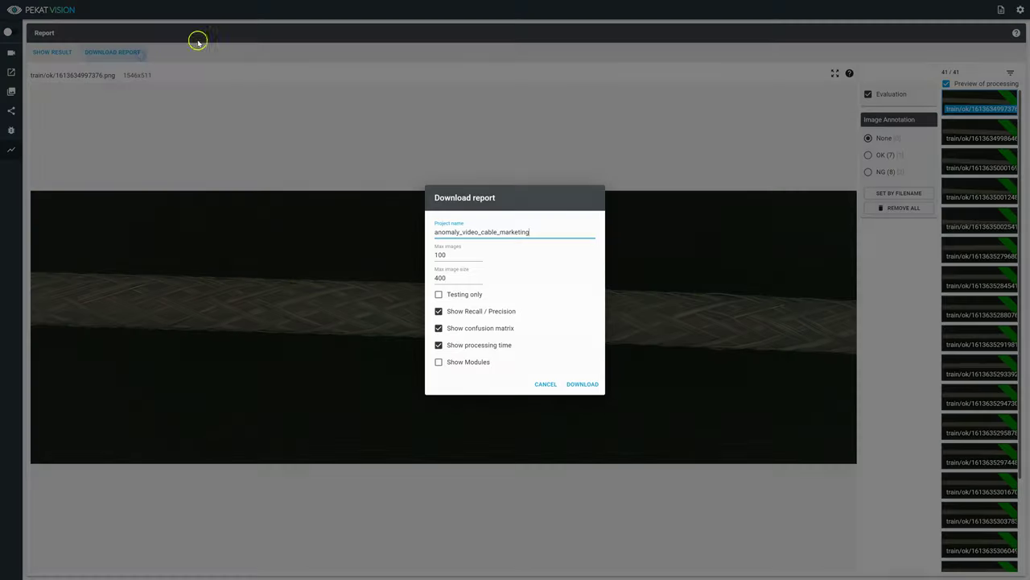
left_click(579, 394)
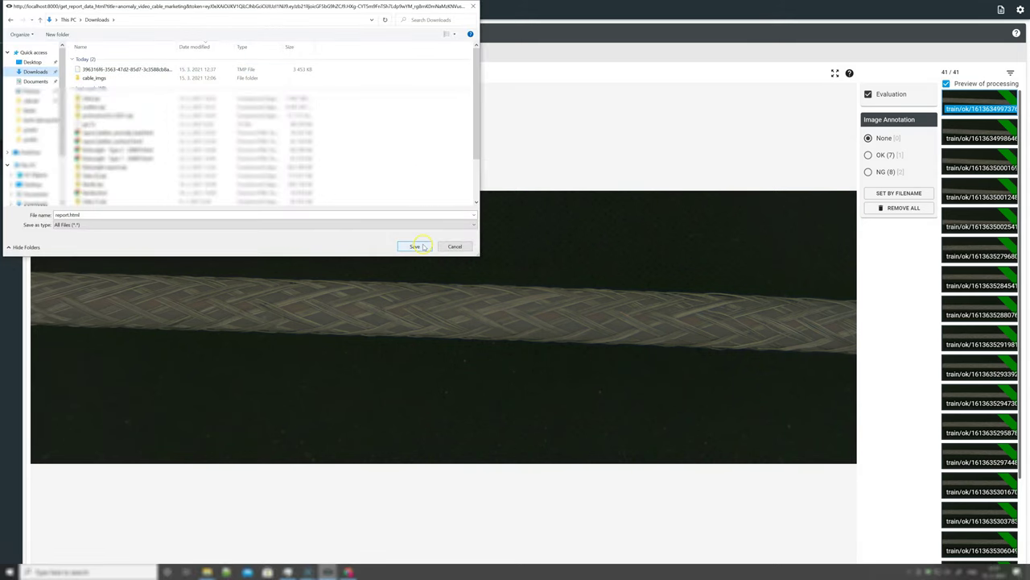
left_click(416, 247)
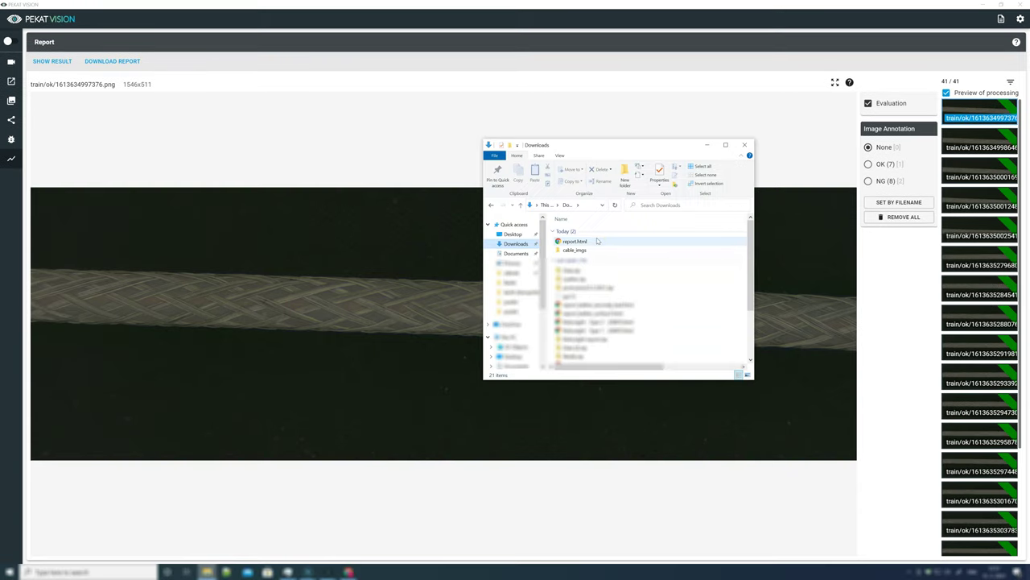
double_click(588, 242)
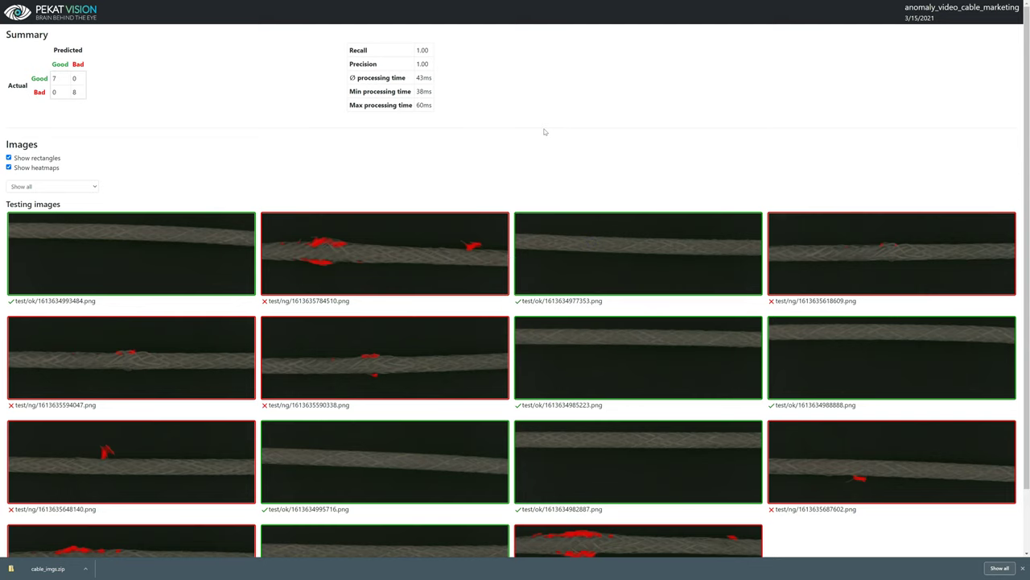
scroll(544, 131, "down", 2)
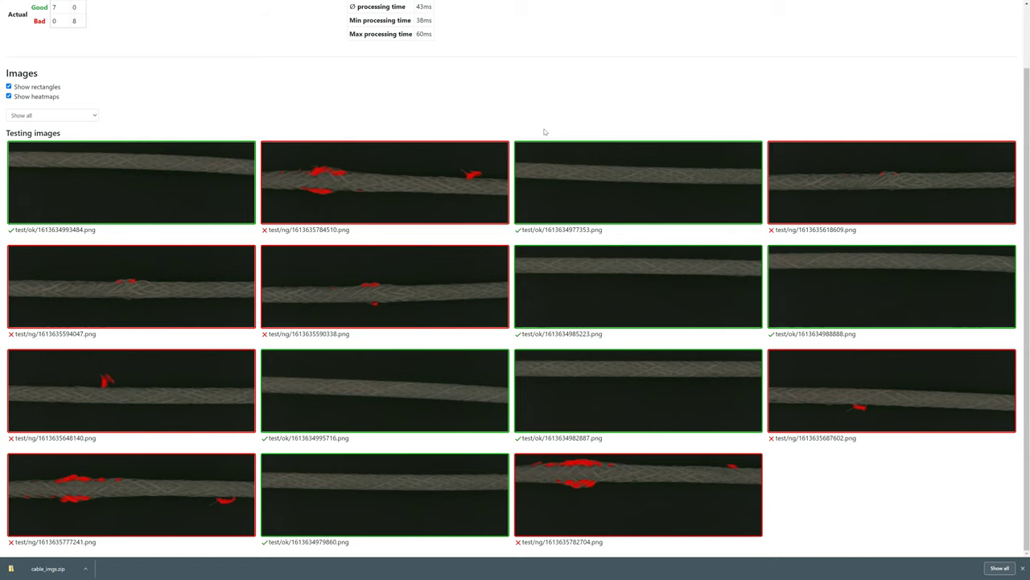
scroll(544, 131, "up", 2)
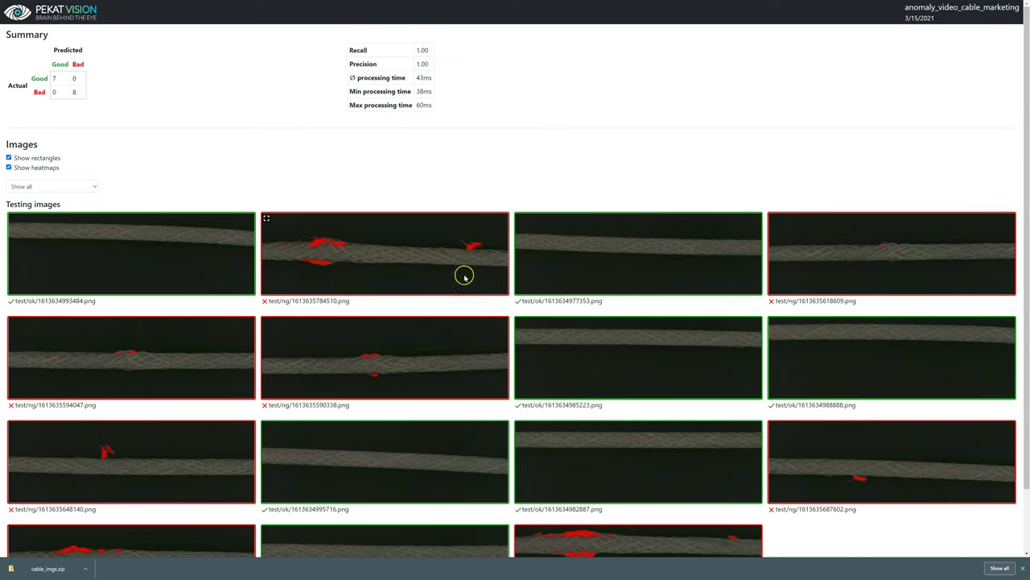